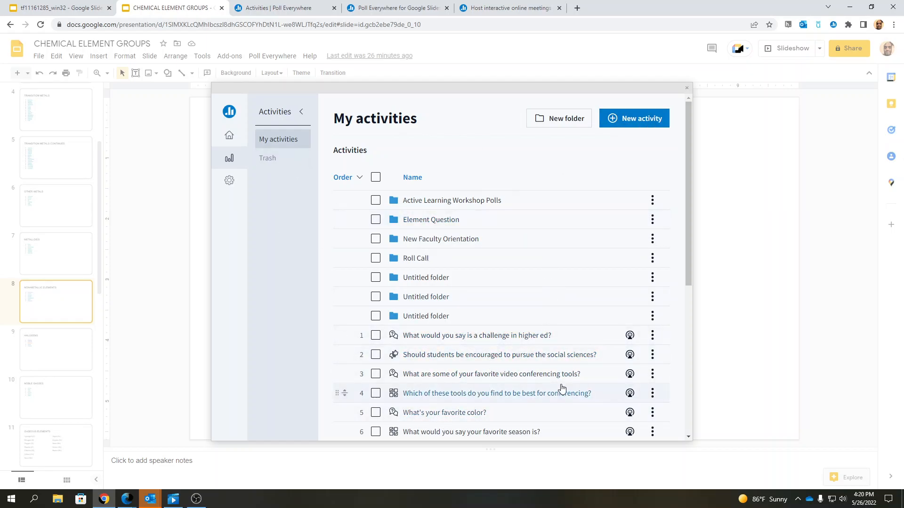
# Look through the My activities list and open the Element Question folder
pyautogui.scroll(-3, 515, 297)
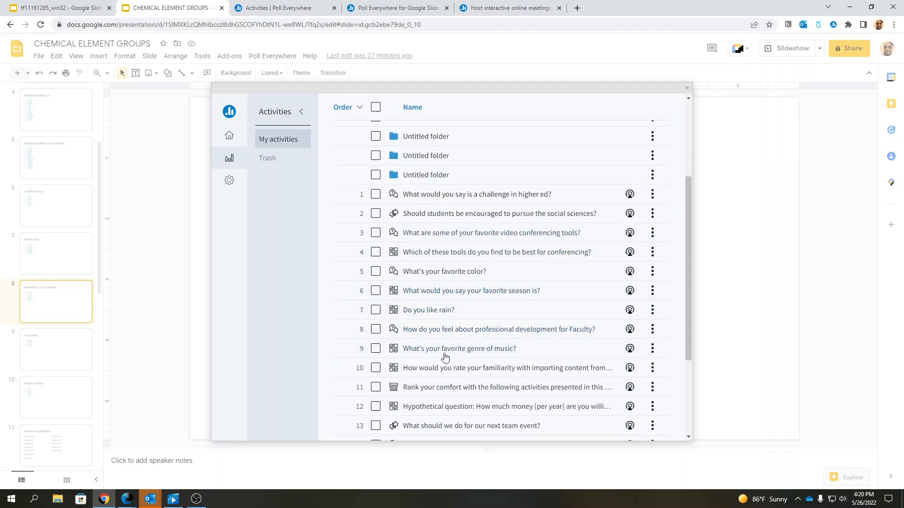
pyautogui.scroll(3, 522, 339)
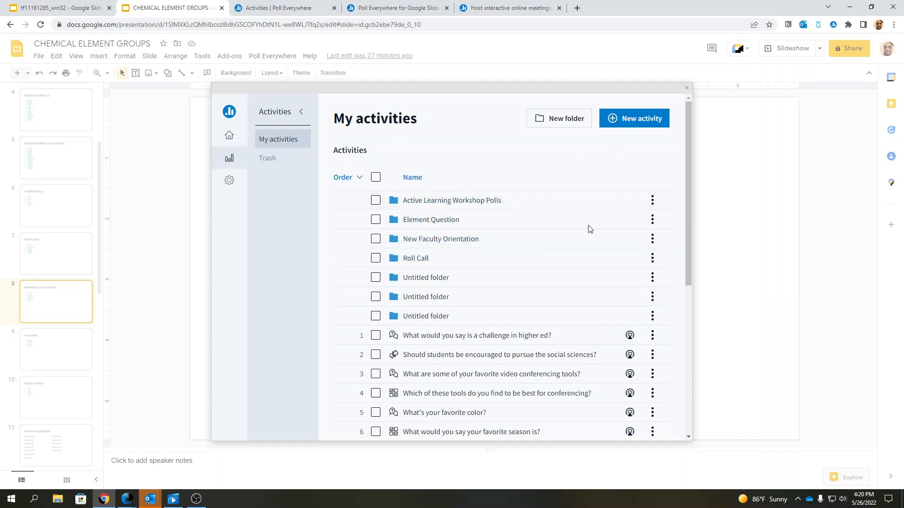
pyautogui.scroll(-6, 581, 320)
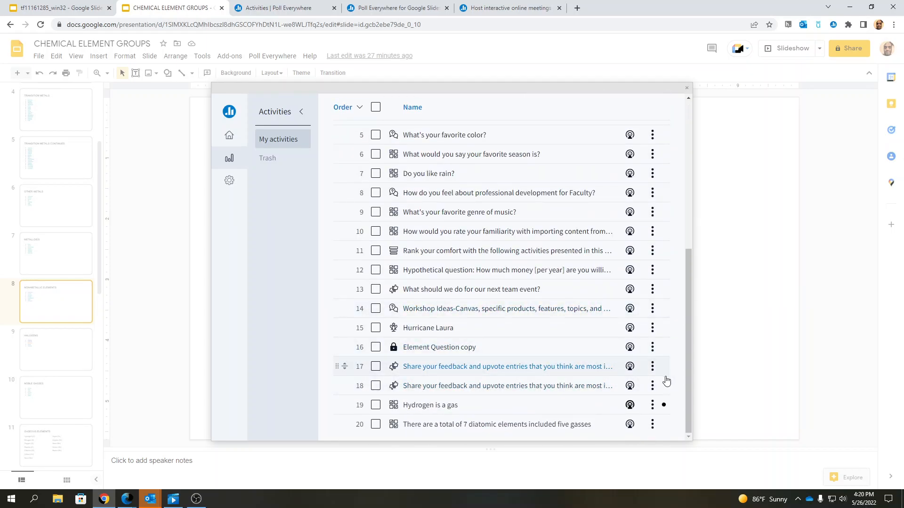
pyautogui.moveTo(688, 356); pyautogui.dragTo(681, 188)
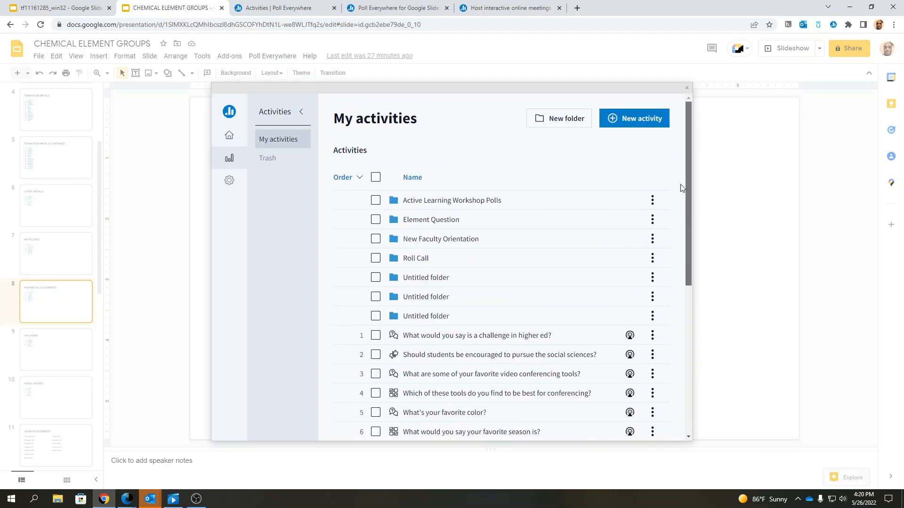
pyautogui.click(419, 221)
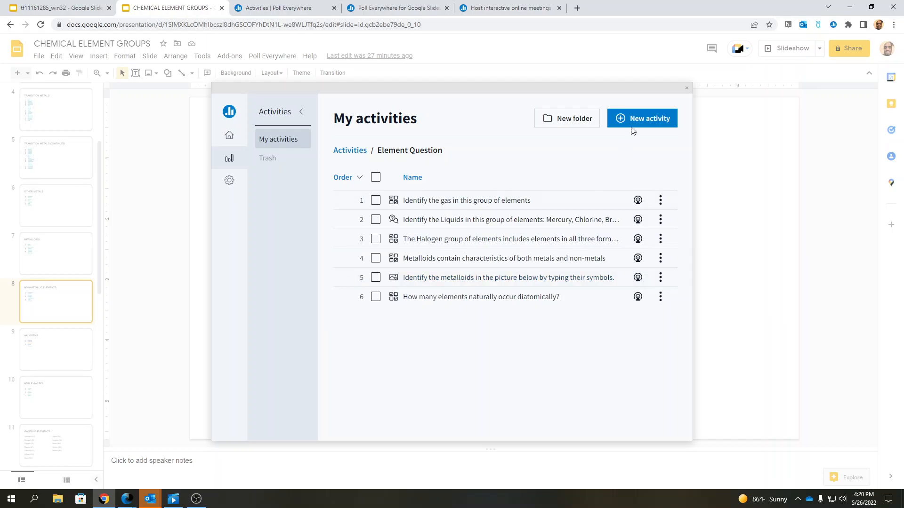
# Create a new blank open-ended activity in the Element Question folder
pyautogui.click(638, 120)
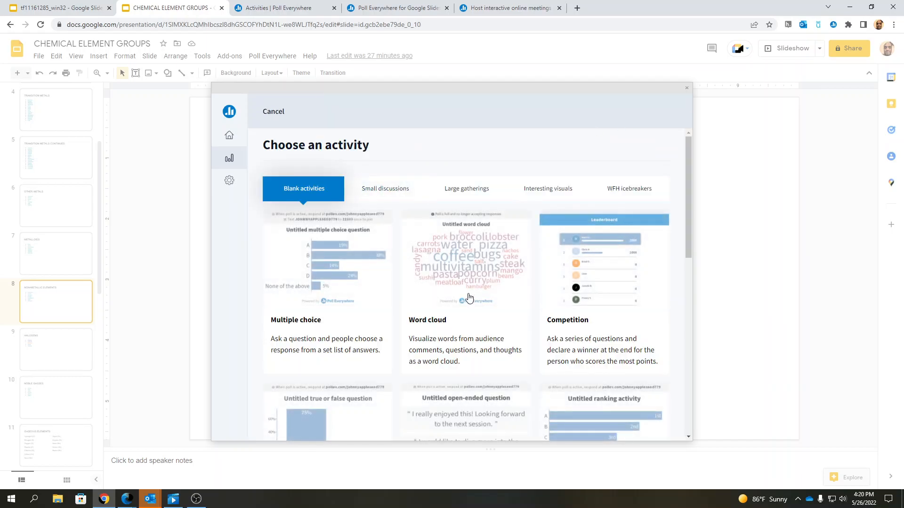
pyautogui.scroll(-3, 420, 349)
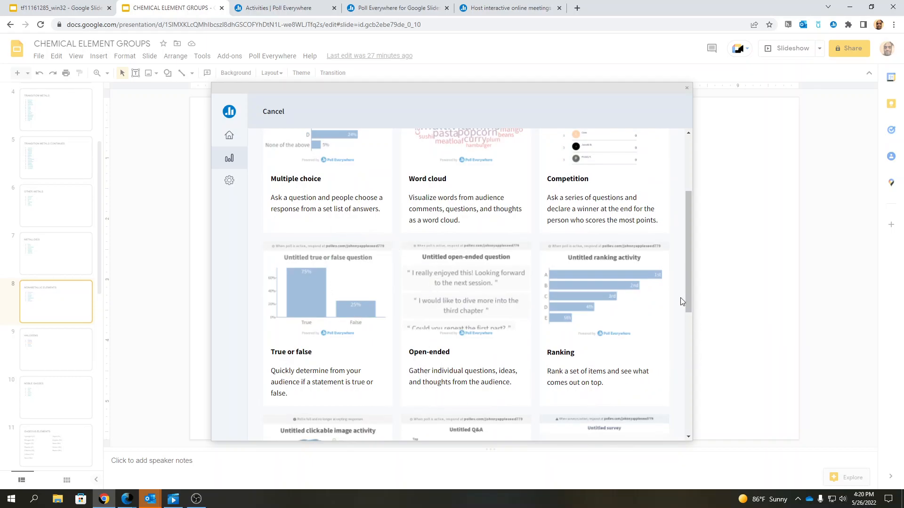
pyautogui.moveTo(681, 298); pyautogui.dragTo(689, 217)
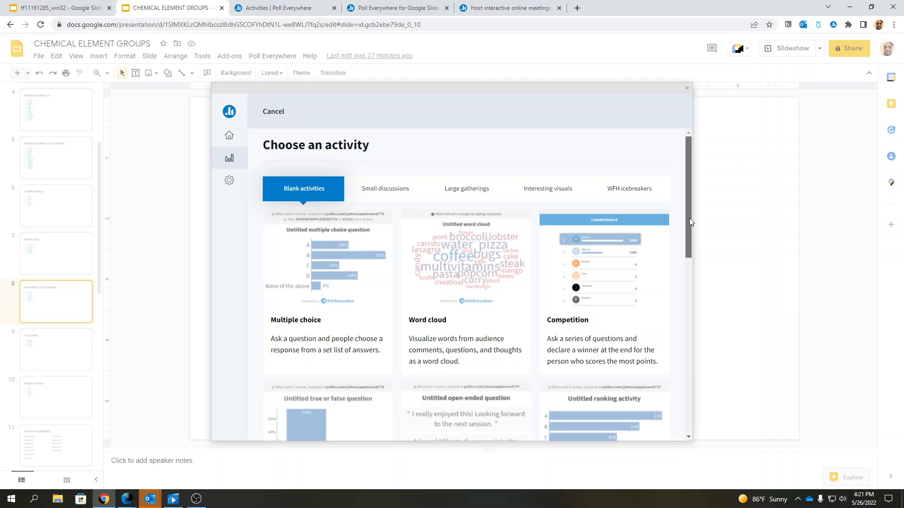
pyautogui.scroll(-2, 682, 255)
pyautogui.scroll(-3, 679, 278)
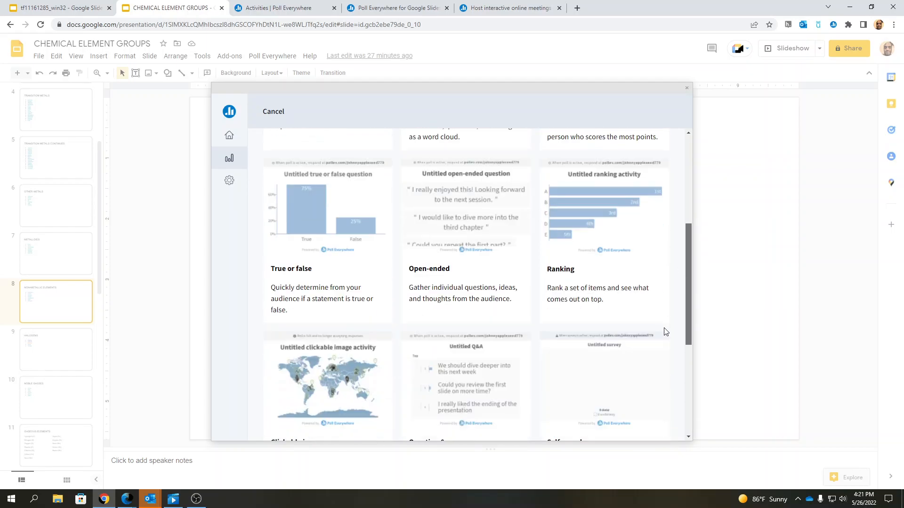
pyautogui.click(474, 252)
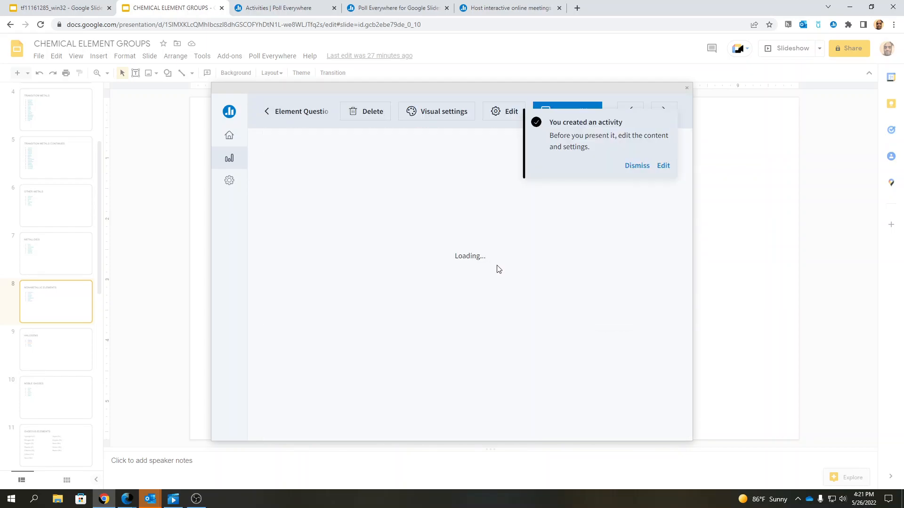
# Title the new open-ended question "Describe metalloids" and save the activity
pyautogui.click(663, 166)
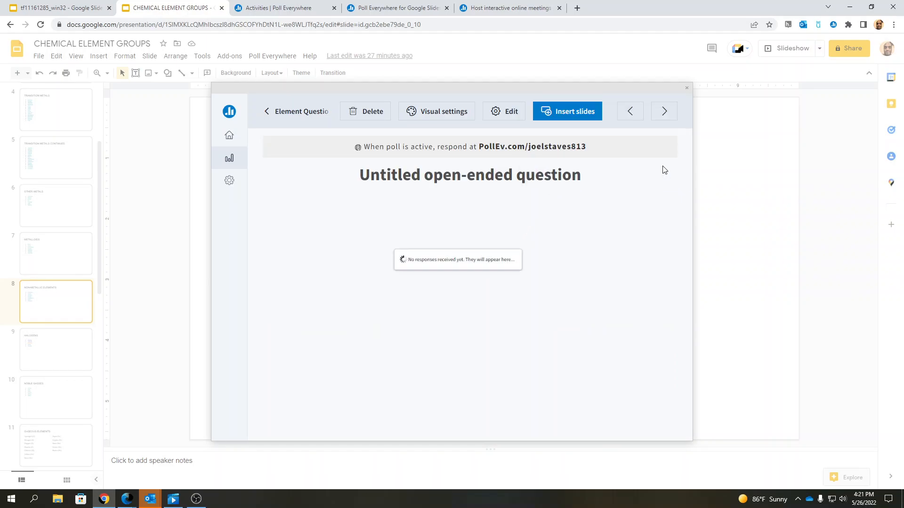
pyautogui.click(313, 190)
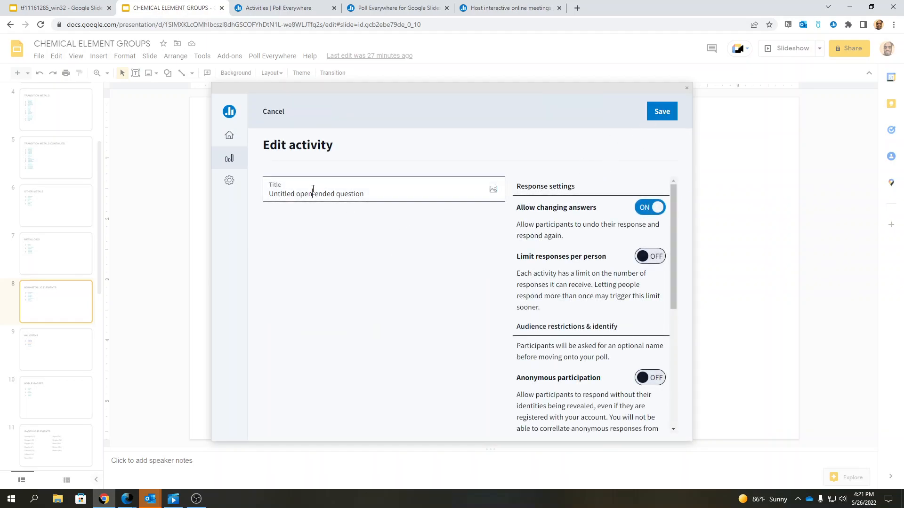
pyautogui.moveTo(365, 194); pyautogui.dragTo(121, 206)
pyautogui.write('dES')
pyautogui.press('BackSpace')
pyautogui.press('BackSpace')
pyautogui.press('BackSpace')
pyautogui.write('Describe metalloids')
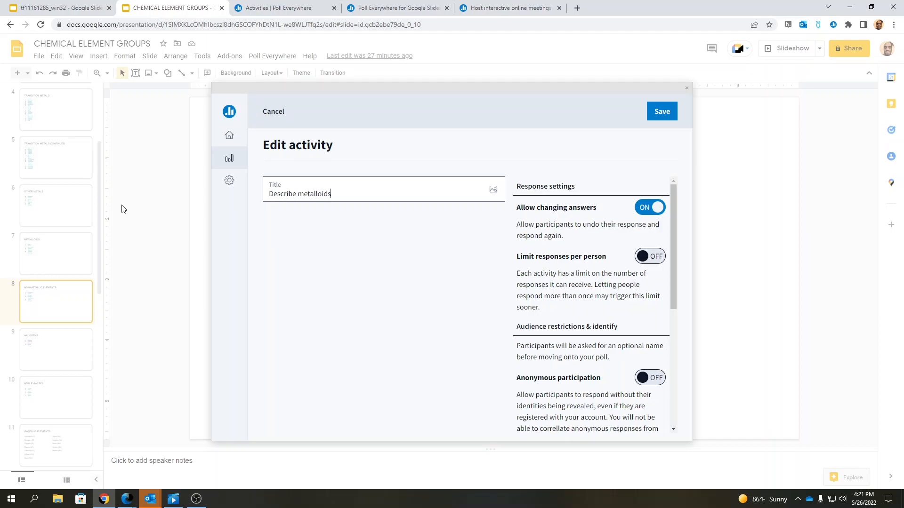
pyautogui.click(663, 111)
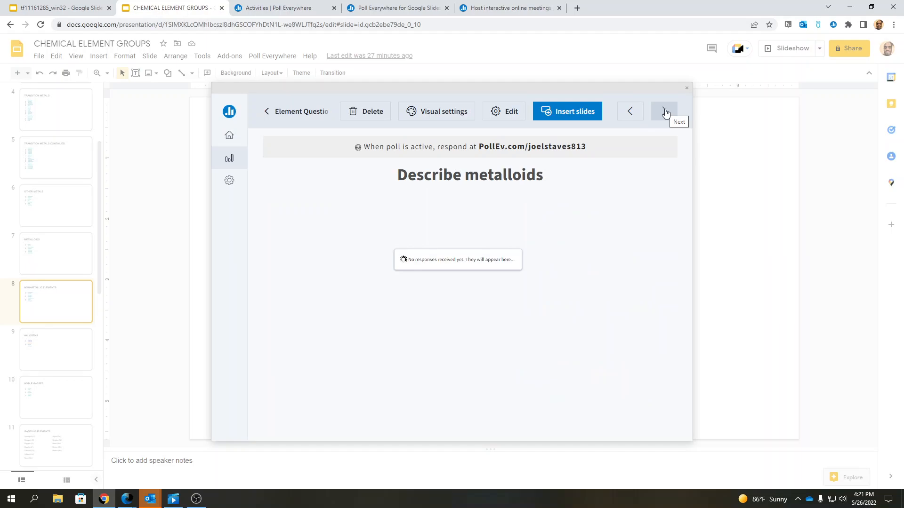
# Insert the Describe metalloids poll as a slide after the nonmetallic elements slide, and preview it in the slideshow
pyautogui.click(574, 114)
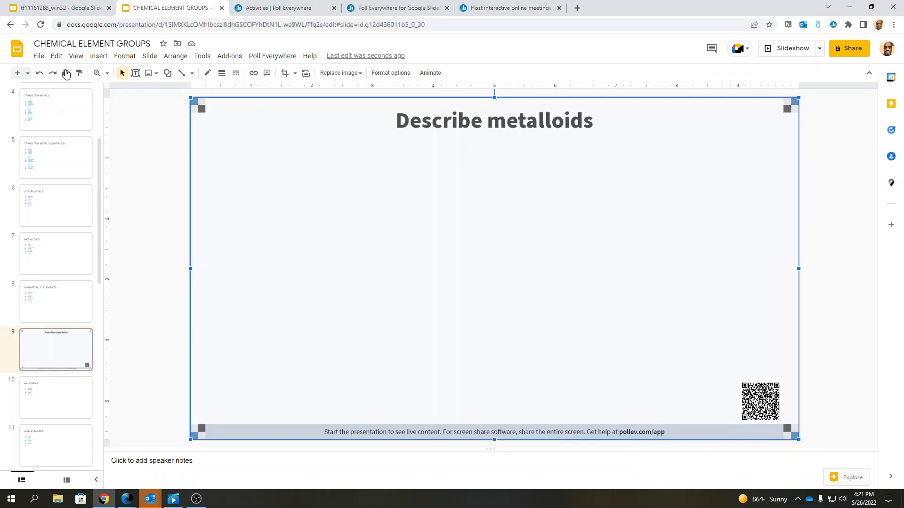
pyautogui.click(793, 52)
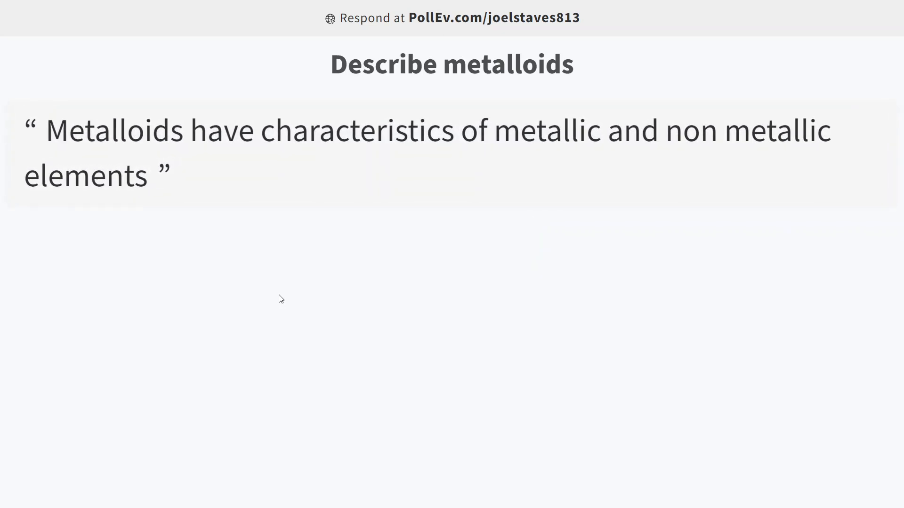
pyautogui.press('Escape')
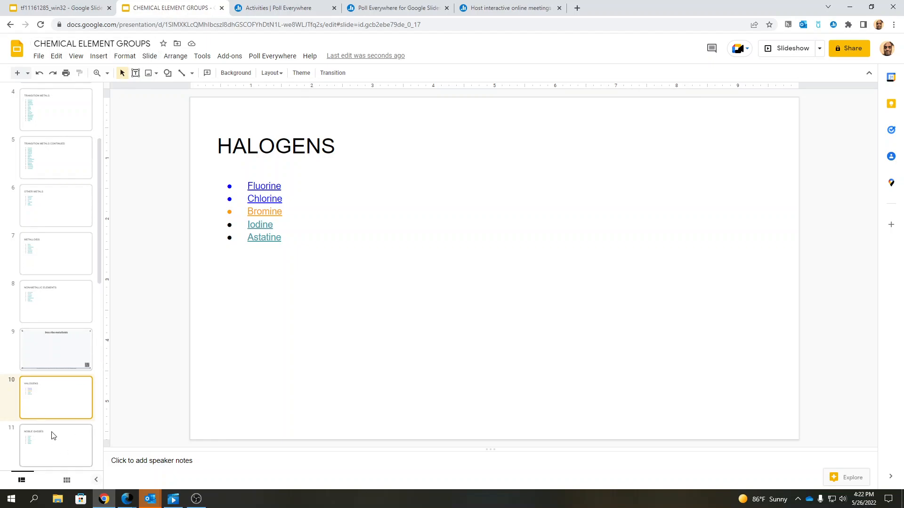
# Select the Noble Gasses slide and start a new Poll Everywhere activity from it
pyautogui.scroll(-2, 69, 424)
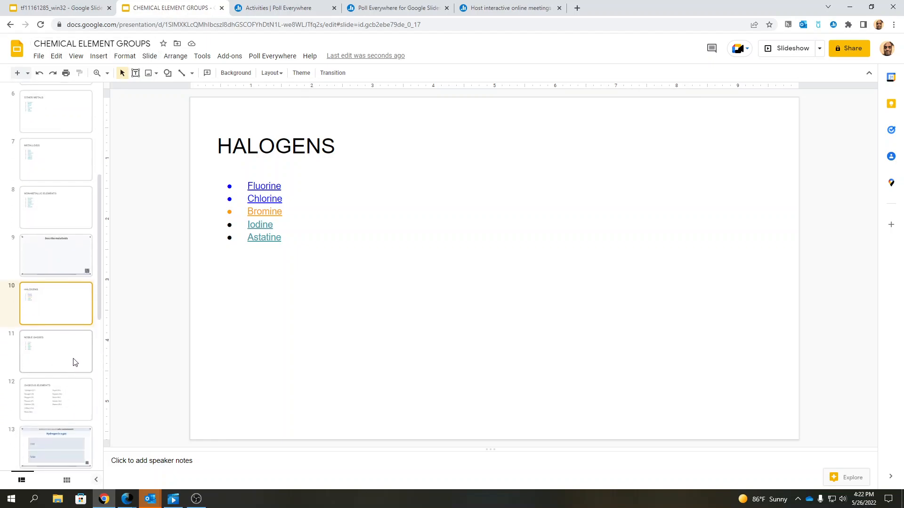
pyautogui.click(37, 368)
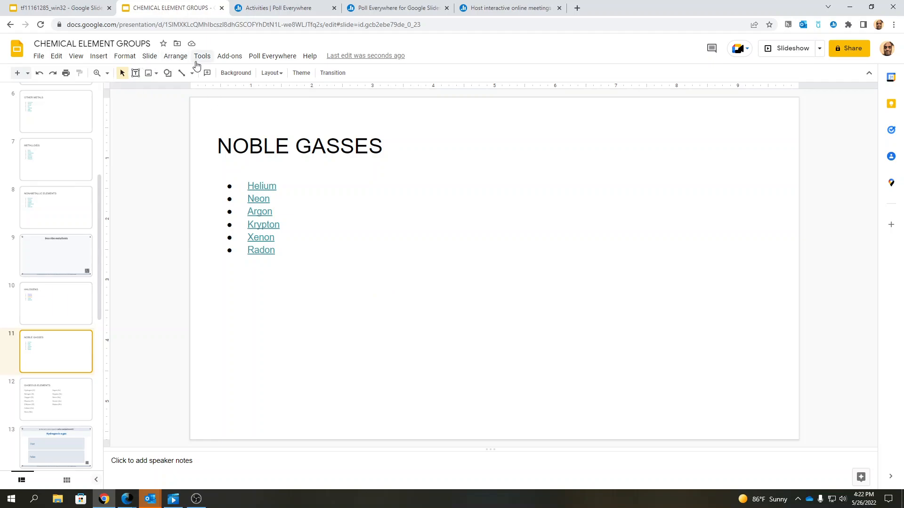
pyautogui.click(266, 57)
pyautogui.moveTo(270, 74)
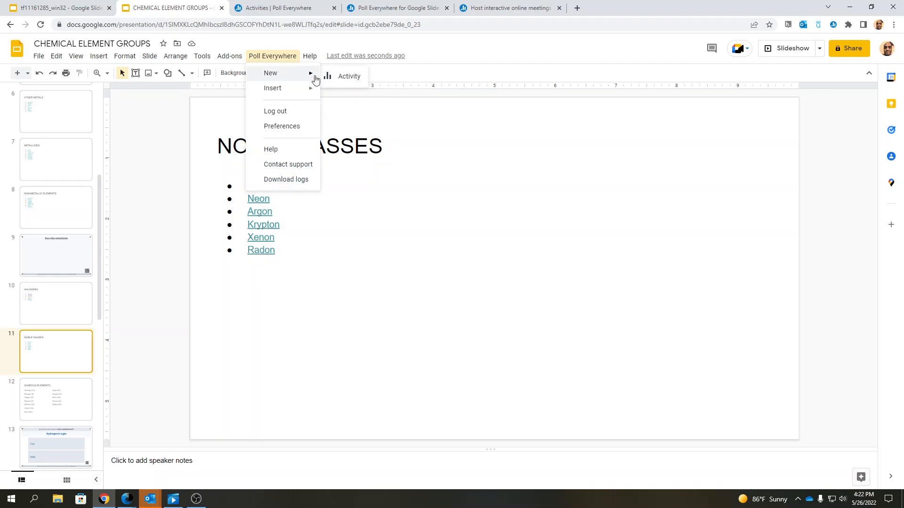
pyautogui.click(336, 77)
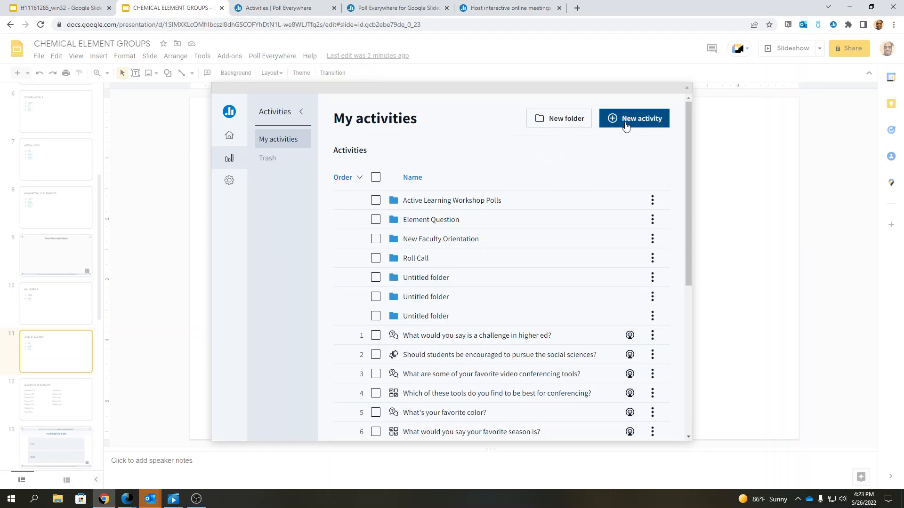
# Create a blank true or false activity in the Element Question folder
pyautogui.click(422, 222)
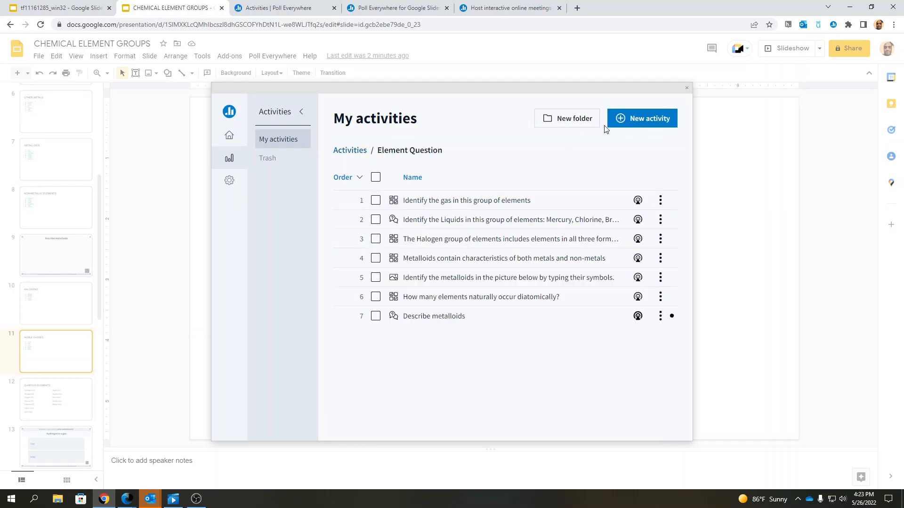
pyautogui.click(652, 124)
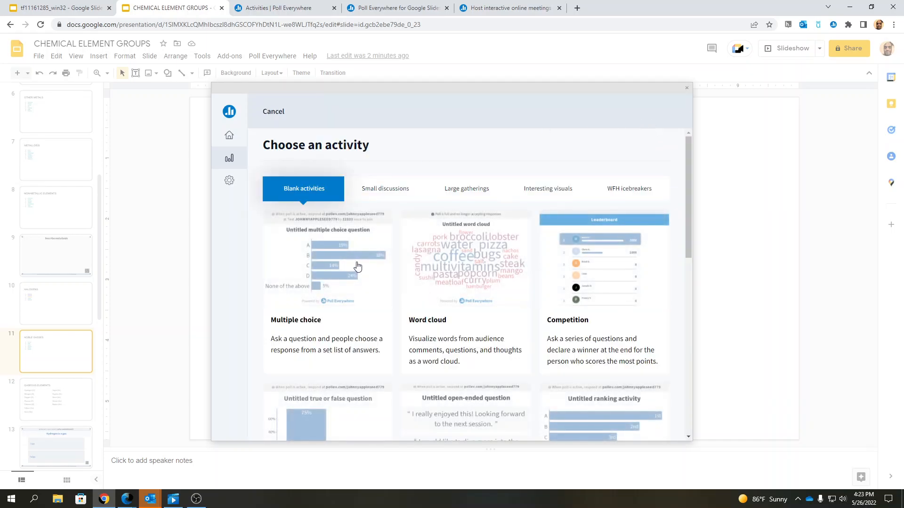
pyautogui.scroll(-2, 330, 366)
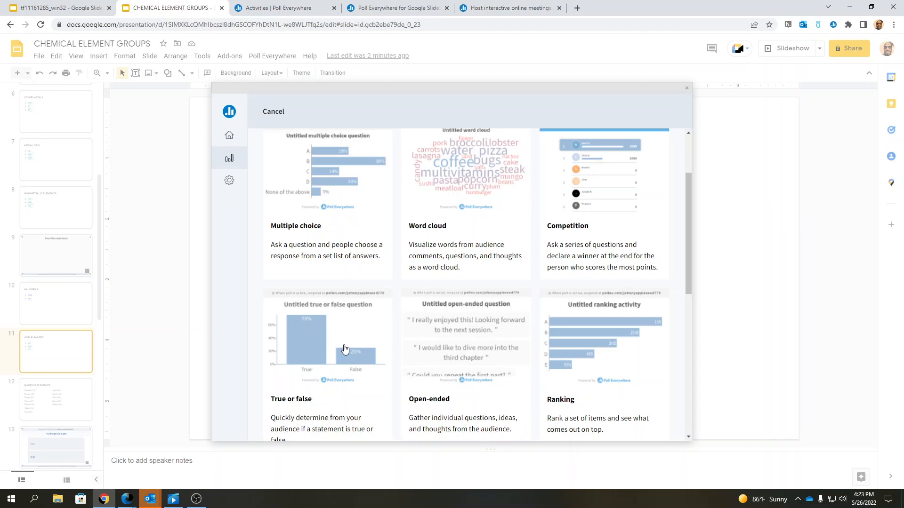
pyautogui.click(325, 329)
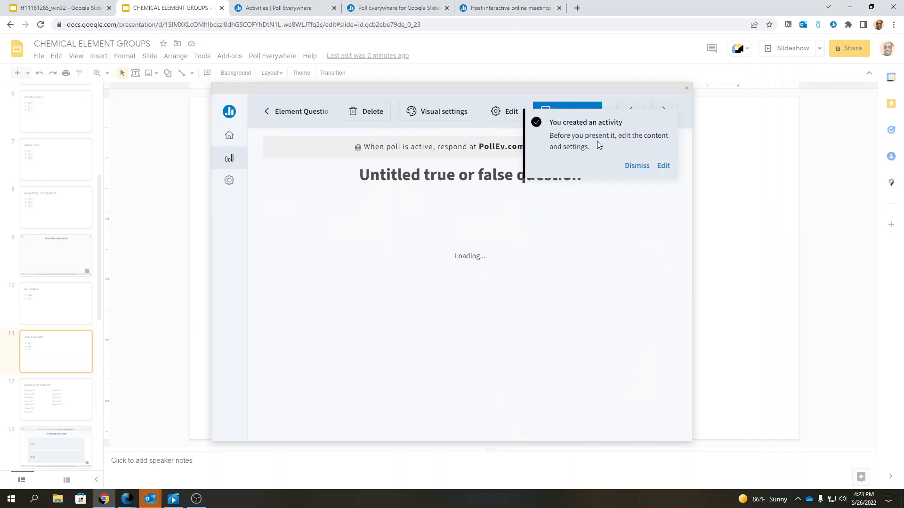
# Title the question "Noble Gasses are also referred to as inert gasses." and mark True as the correct answer
pyautogui.click(661, 166)
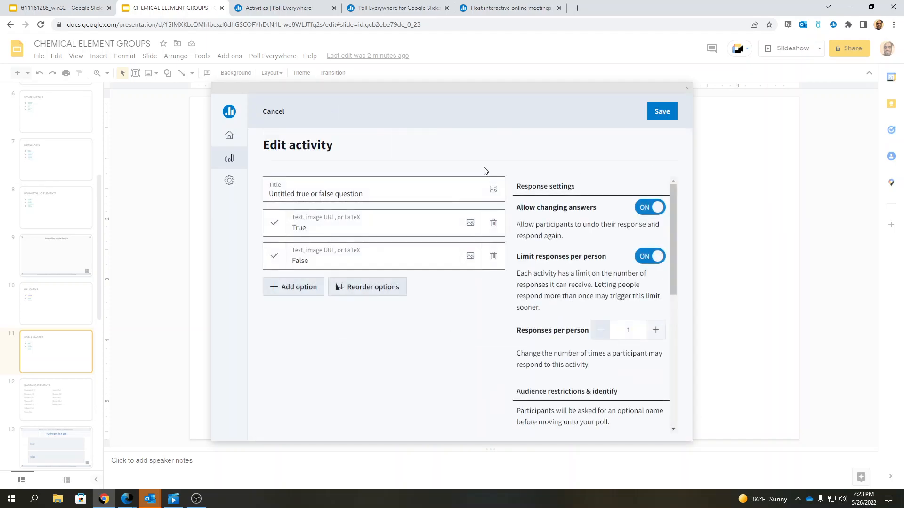
pyautogui.tripleClick(344, 194)
pyautogui.write('Noble Gas')
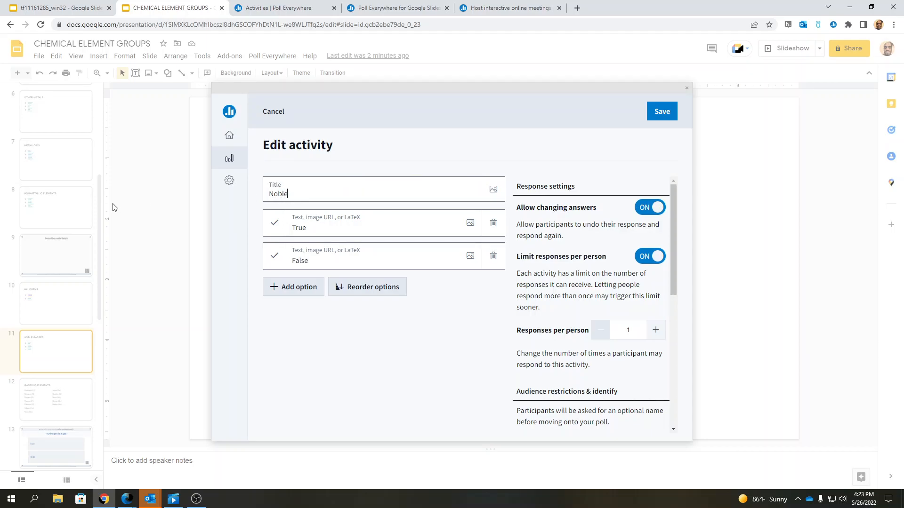
pyautogui.write('ses')
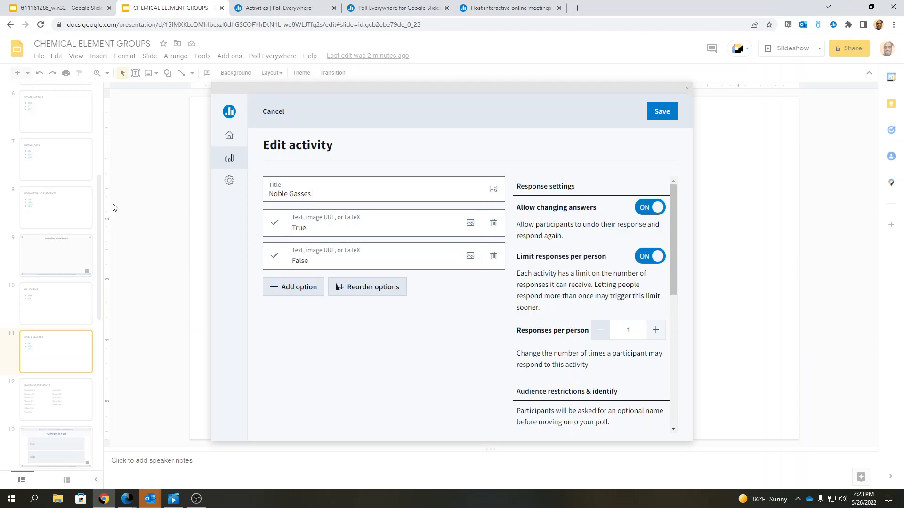
pyautogui.write(' are also referred to as inert')
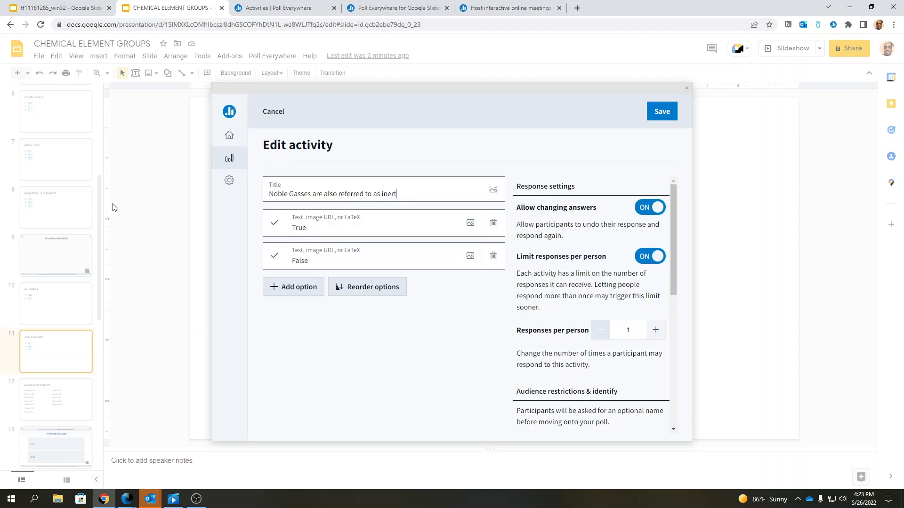
pyautogui.write(' gasses.')
pyautogui.click(274, 223)
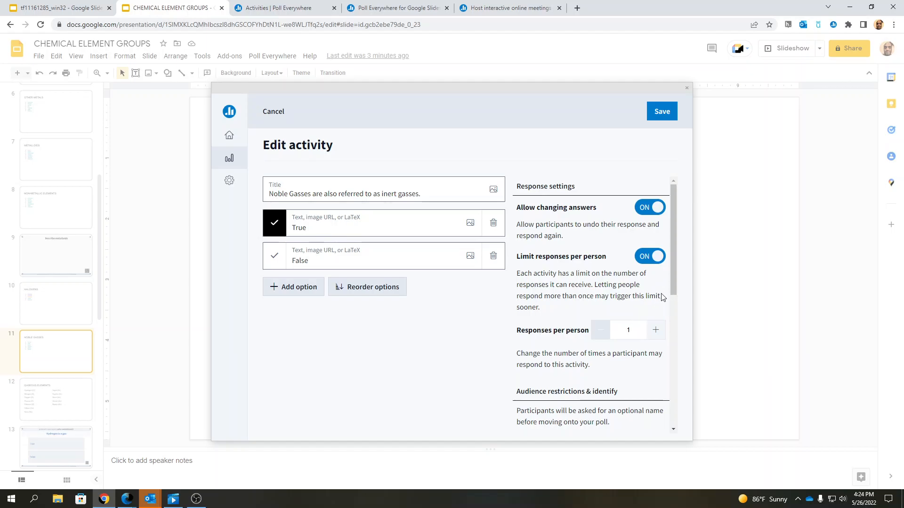
# Review the true or false question's response, audience restriction and response method settings, and save the activity
pyautogui.moveTo(673, 270); pyautogui.dragTo(674, 292)
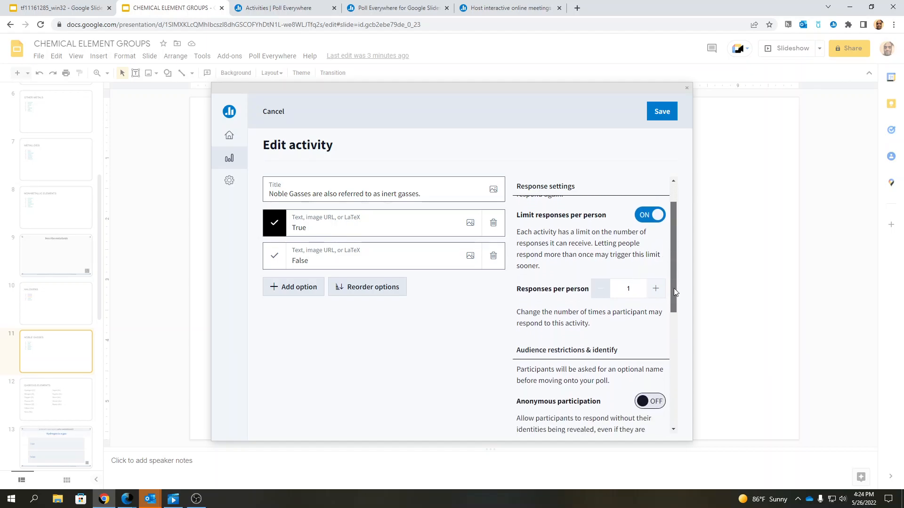
pyautogui.moveTo(672, 287); pyautogui.dragTo(664, 306)
pyautogui.scroll(-5, 663, 306)
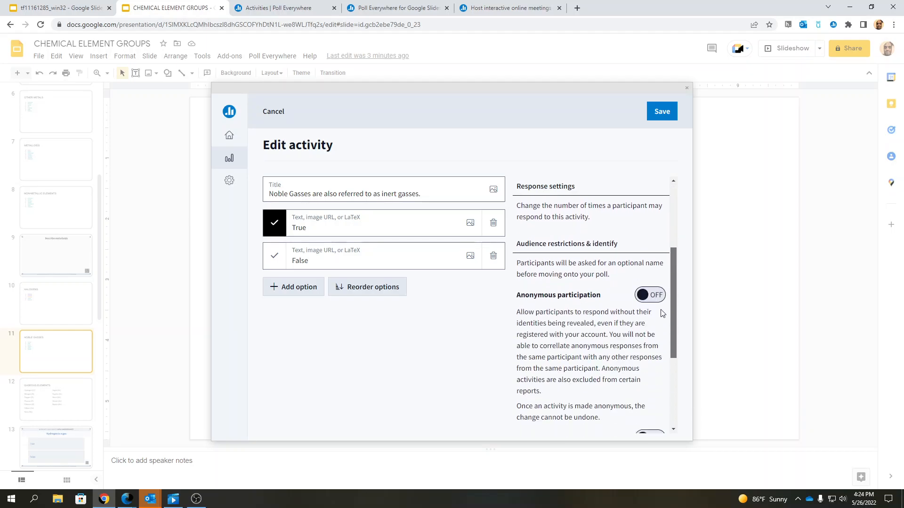
pyautogui.scroll(-1, 642, 360)
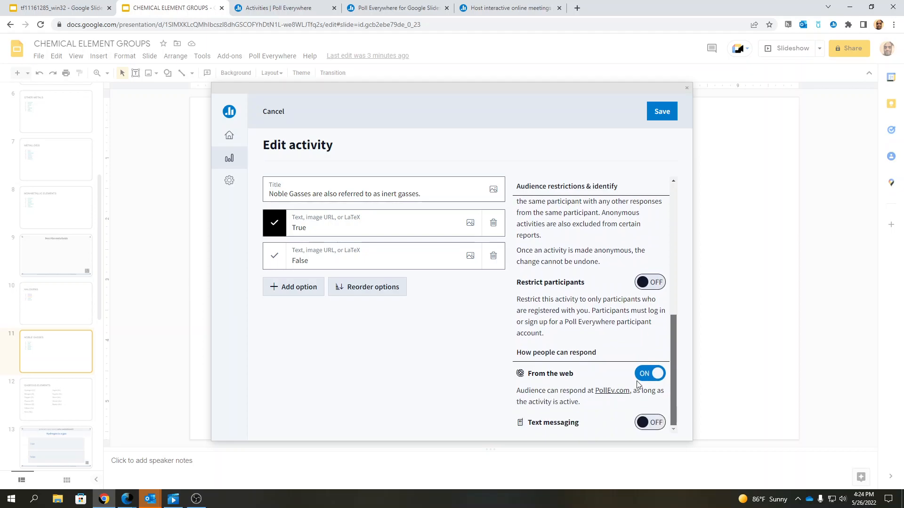
pyautogui.moveTo(634, 406); pyautogui.dragTo(673, 156)
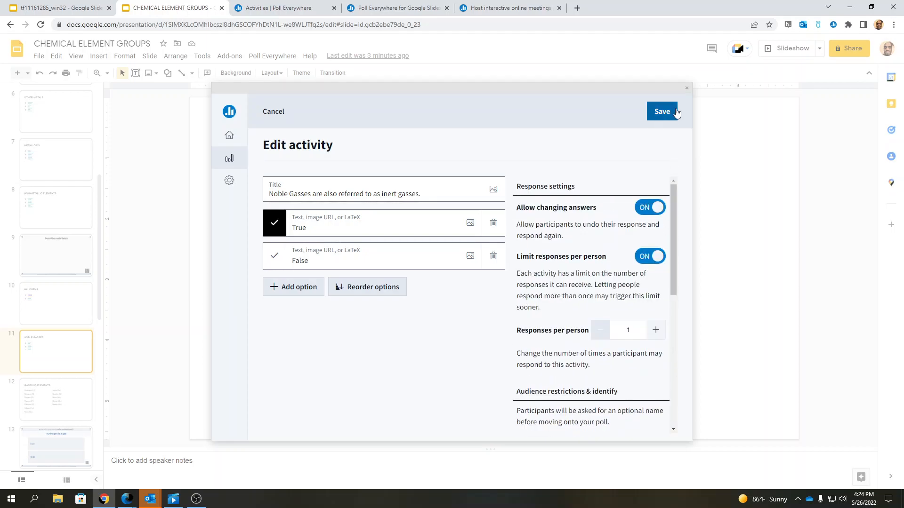
pyautogui.click(660, 113)
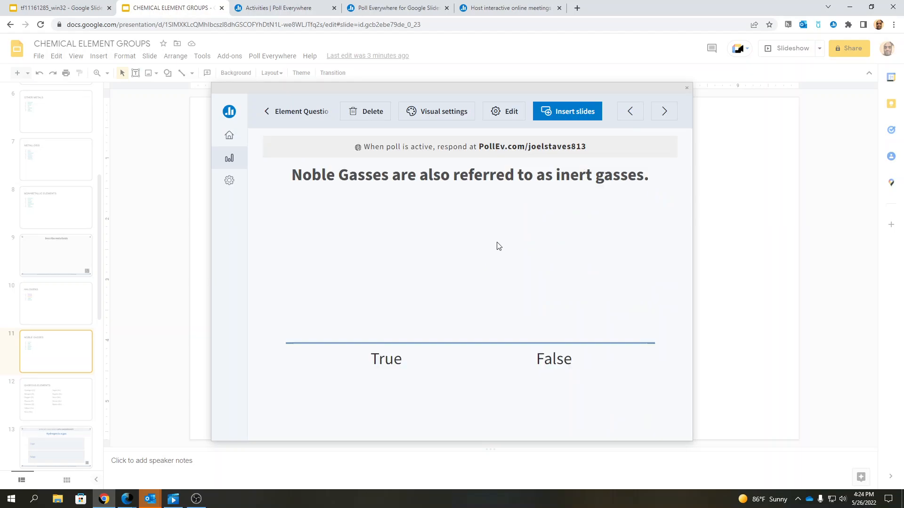
# Try the bar, donut and column layouts in the true or false question's visual settings and choose the donut chart
pyautogui.click(431, 115)
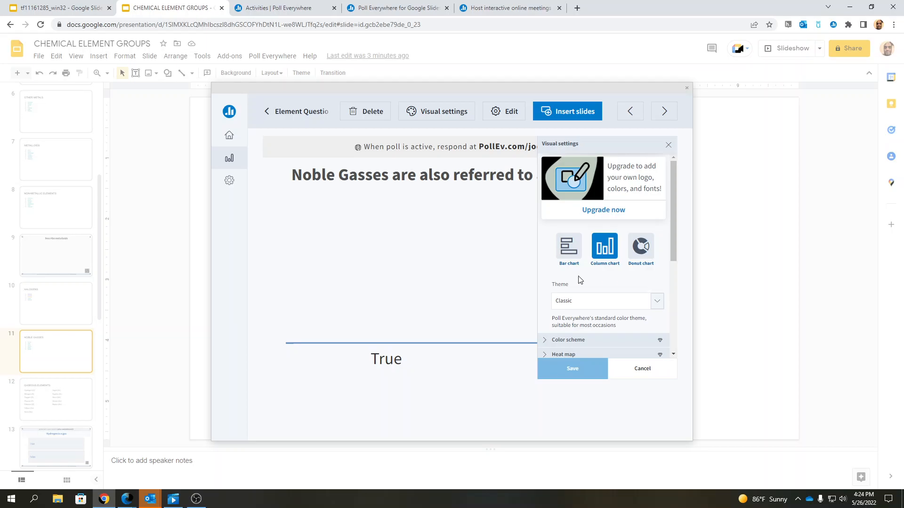
pyautogui.click(573, 248)
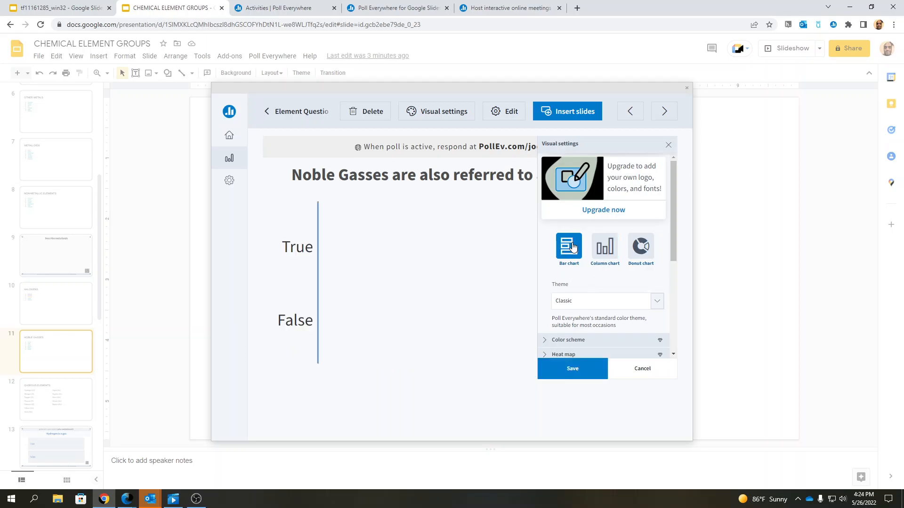
pyautogui.click(640, 254)
pyautogui.click(606, 254)
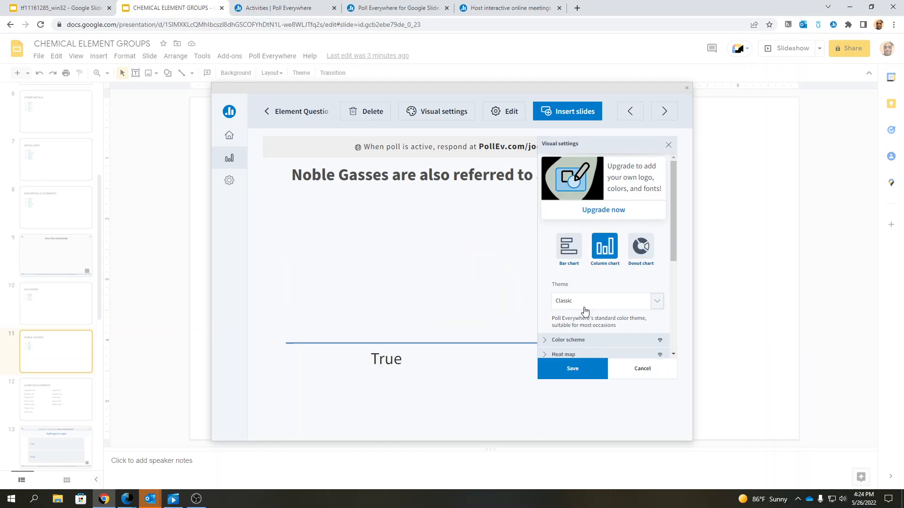
pyautogui.click(638, 249)
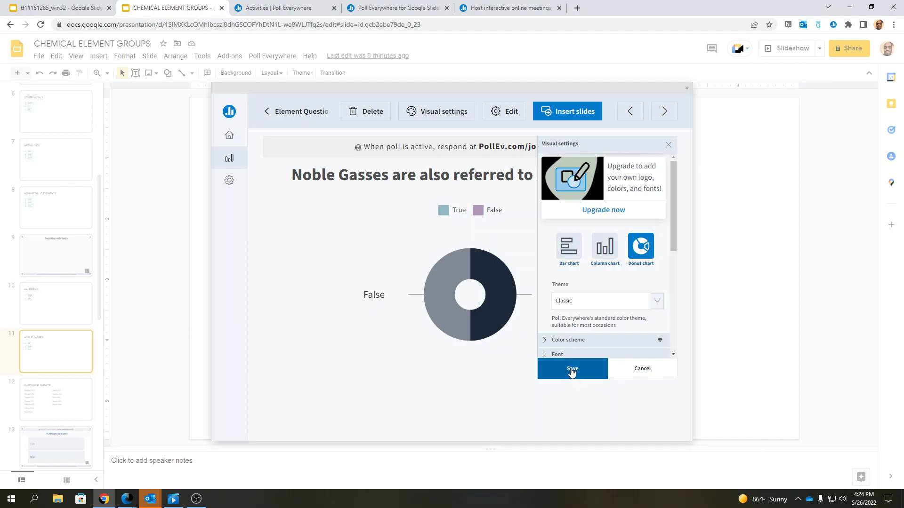
# Review the background and font options in the question's visual settings and save the visual settings
pyautogui.moveTo(674, 233); pyautogui.dragTo(671, 289)
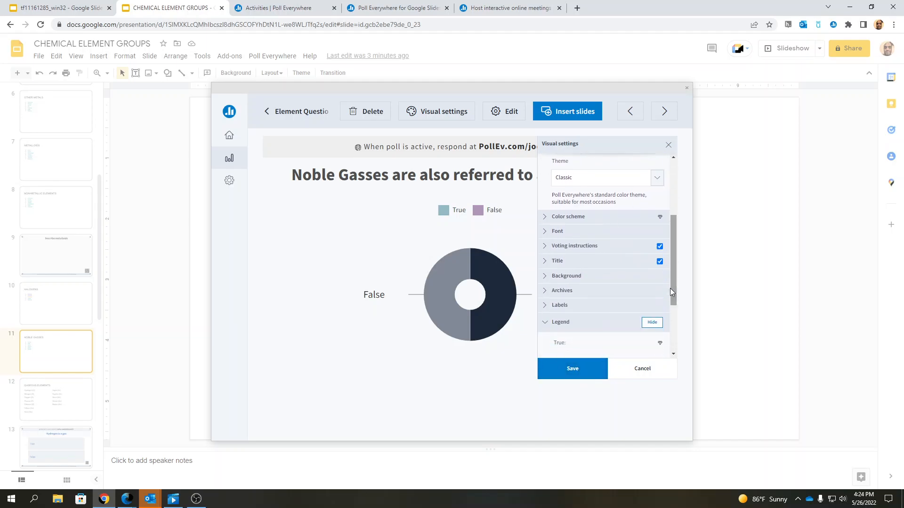
pyautogui.click(560, 280)
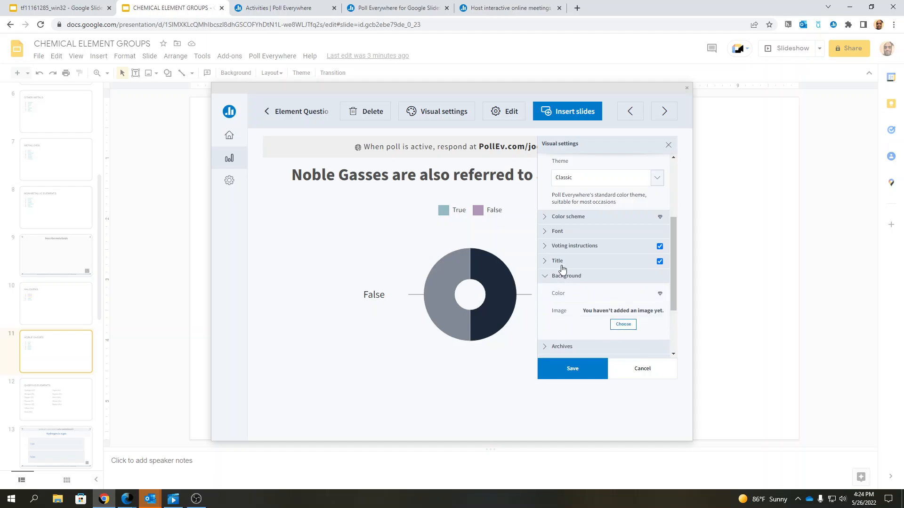
pyautogui.click(560, 232)
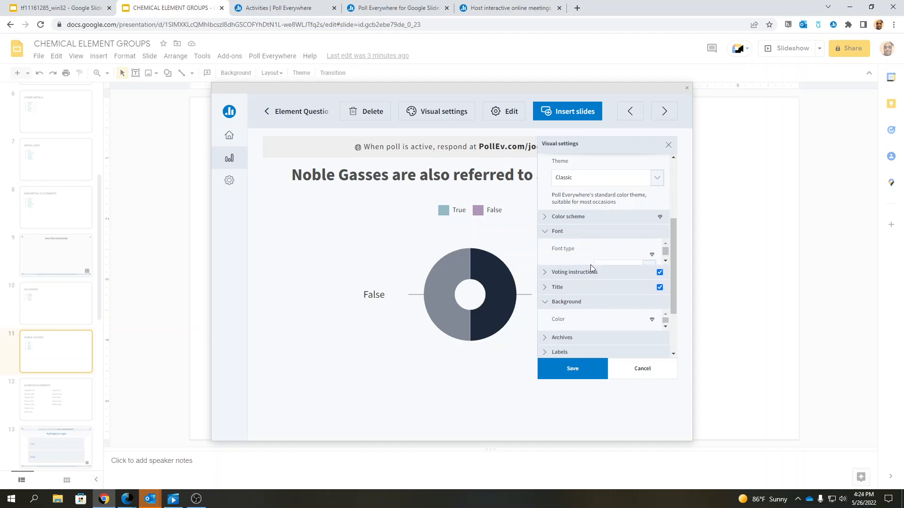
pyautogui.click(571, 372)
# Insert the question into the presentation using the Instructor activity flow with instructions, results and correctness slides
pyautogui.click(576, 113)
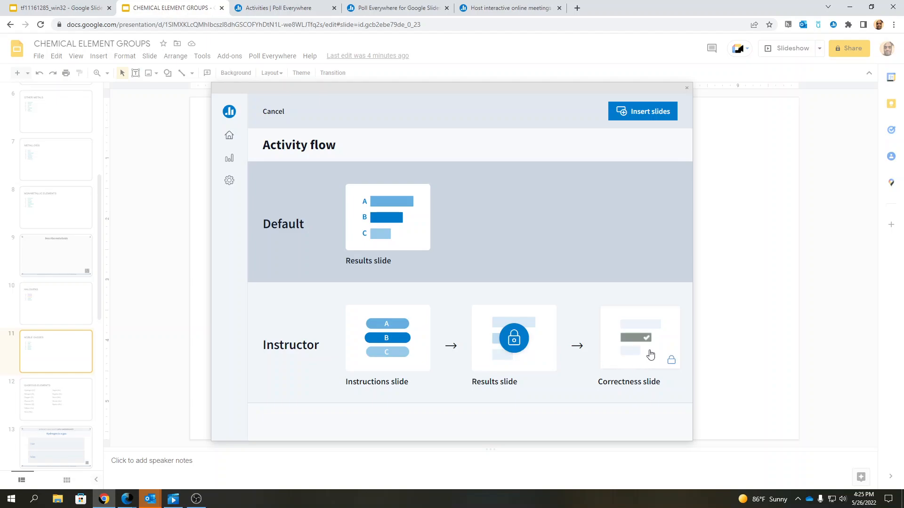
pyautogui.click(360, 351)
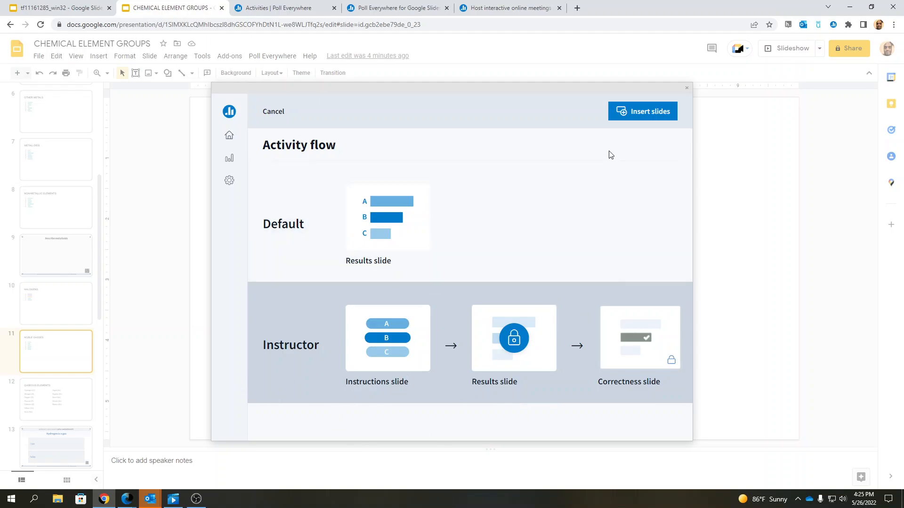
pyautogui.click(648, 114)
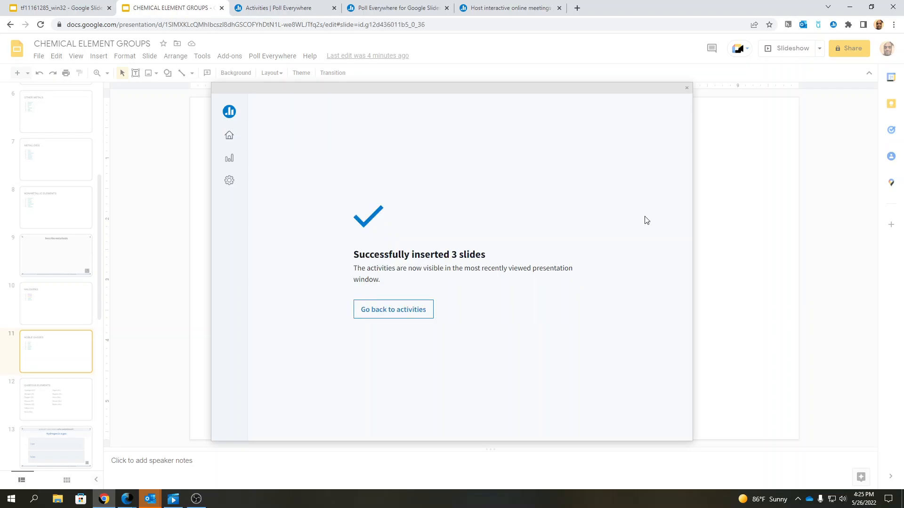